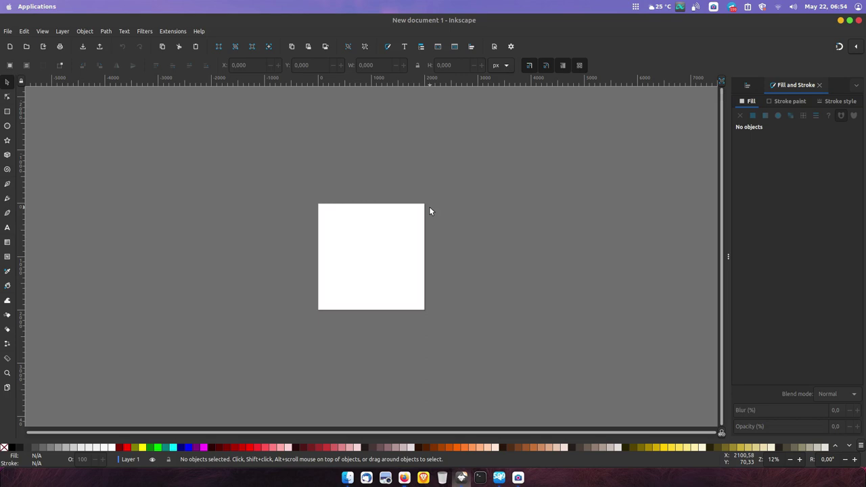
- Zoom in on the blank page and open the Save As dialog
{"action": "key", "text": "ctrl"}
{"action": "scroll", "coordinate": [357, 266], "scroll_direction": "up", "scroll_amount": 1}
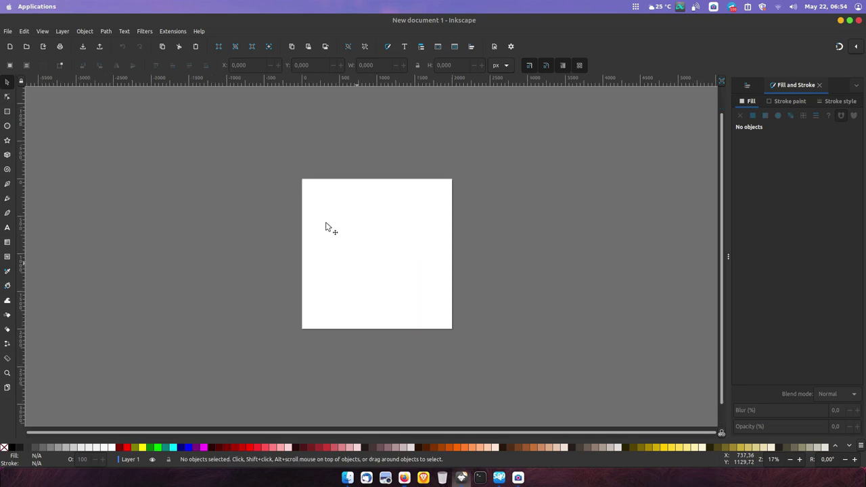
{"action": "left_click", "coordinate": [7, 31]}
{"action": "left_click", "coordinate": [46, 109]}
- Check the save formats: plain Encapsulated PostScript, no AI-compatible EPS; then switch to Firefox
{"action": "left_click", "coordinate": [468, 401]}
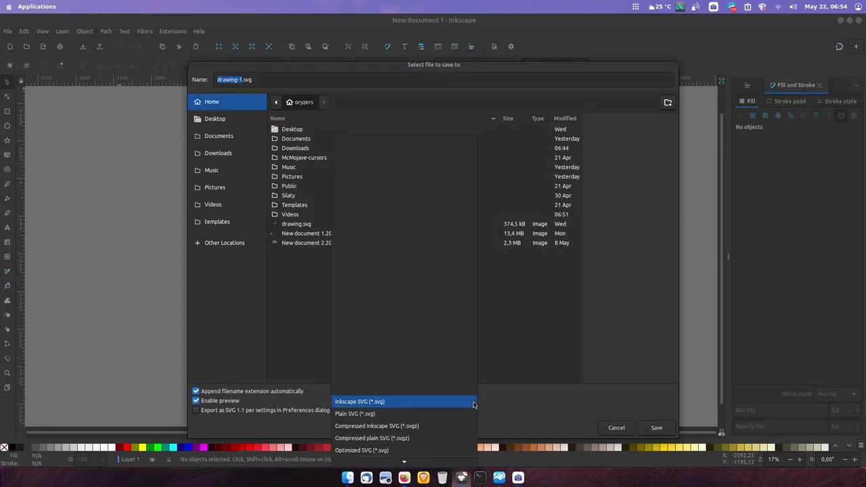
{"action": "scroll", "coordinate": [453, 404], "scroll_direction": "down", "scroll_amount": 2}
{"action": "scroll", "coordinate": [451, 404], "scroll_direction": "down", "scroll_amount": 1}
{"action": "scroll", "coordinate": [450, 412], "scroll_direction": "down", "scroll_amount": 1}
{"action": "scroll", "coordinate": [450, 412], "scroll_direction": "down", "scroll_amount": 1}
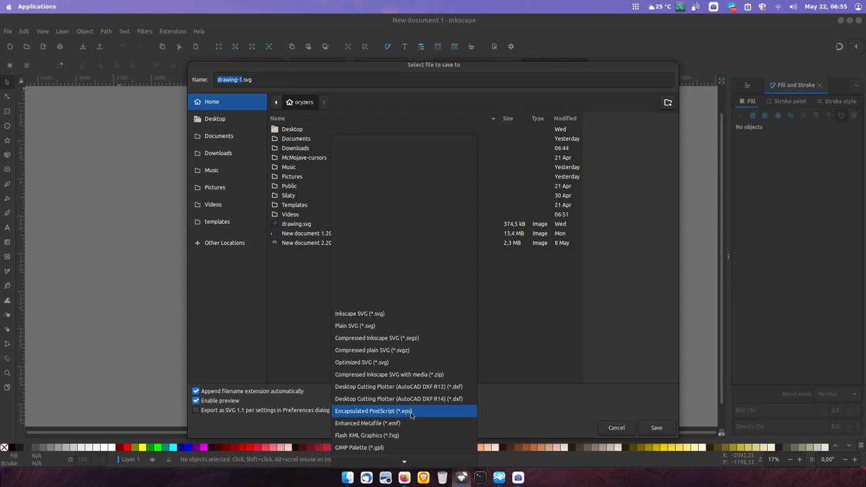
{"action": "left_click", "coordinate": [49, 311]}
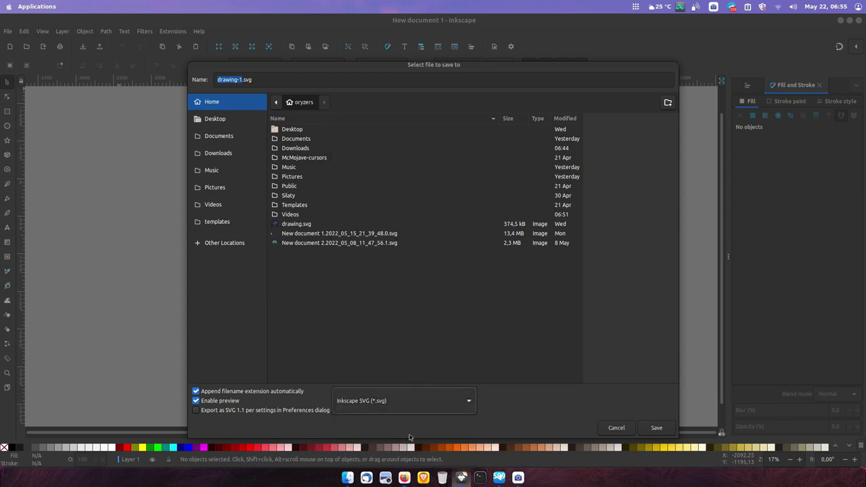
{"action": "left_click", "coordinate": [401, 474]}
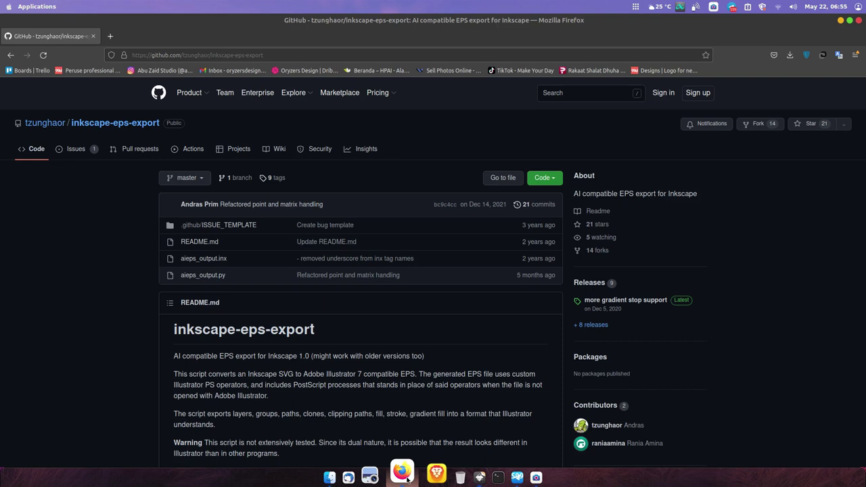
- Scroll the inkscape-eps-export README down to its Installation and Known limitations sections
{"action": "scroll", "coordinate": [284, 399], "scroll_direction": "down", "scroll_amount": 3}
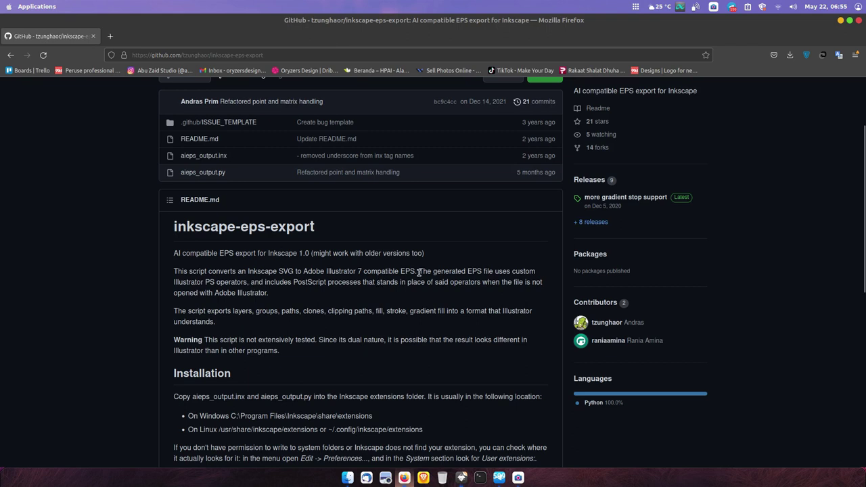
{"action": "scroll", "coordinate": [365, 290], "scroll_direction": "down", "scroll_amount": 5}
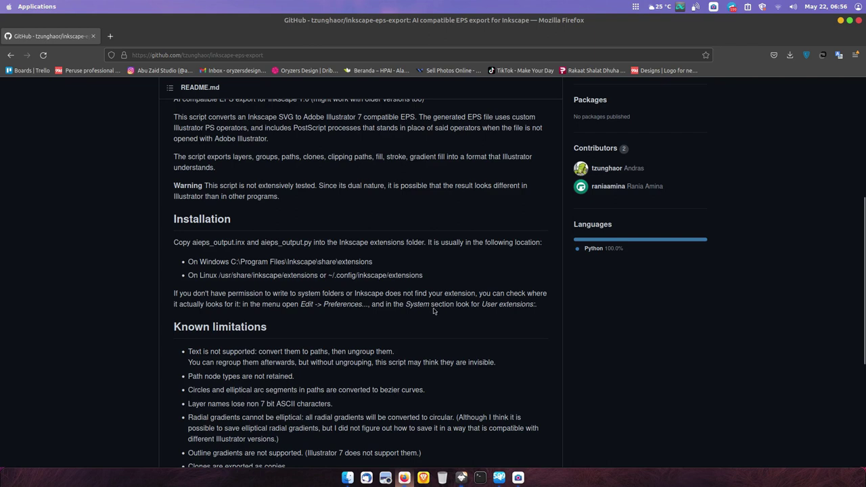
- Highlight the README's Known limitations list, then return to the top of the page
{"action": "scroll", "coordinate": [433, 311], "scroll_direction": "down", "scroll_amount": 4}
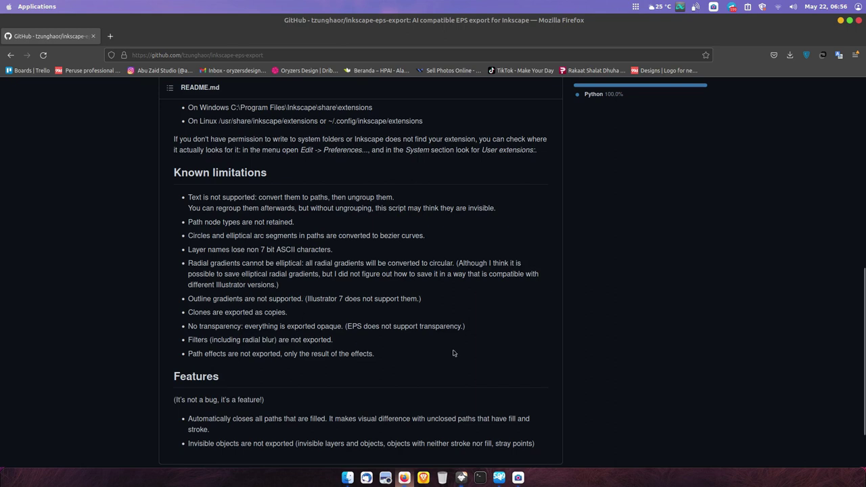
{"action": "mouse_move", "coordinate": [374, 354]}
{"action": "left_mouse_down"}
{"action": "mouse_move", "coordinate": [252, 315]}
{"action": "mouse_move", "coordinate": [190, 197]}
{"action": "left_mouse_up"}
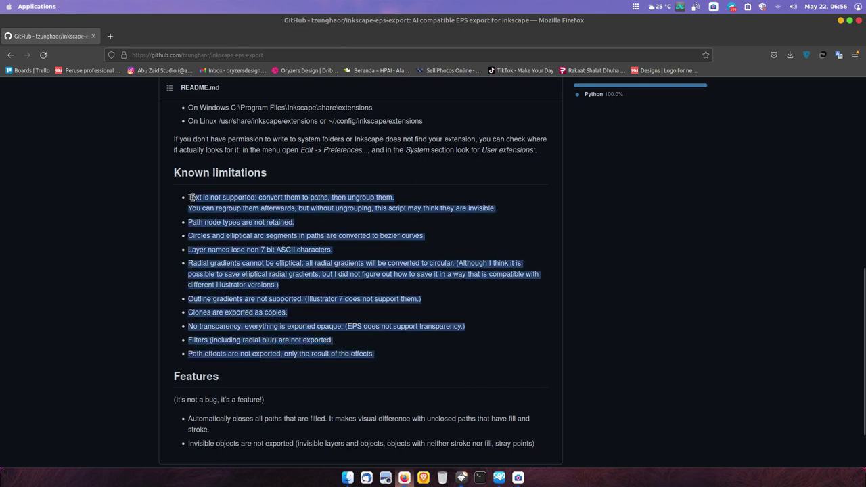
{"action": "left_click", "coordinate": [266, 274]}
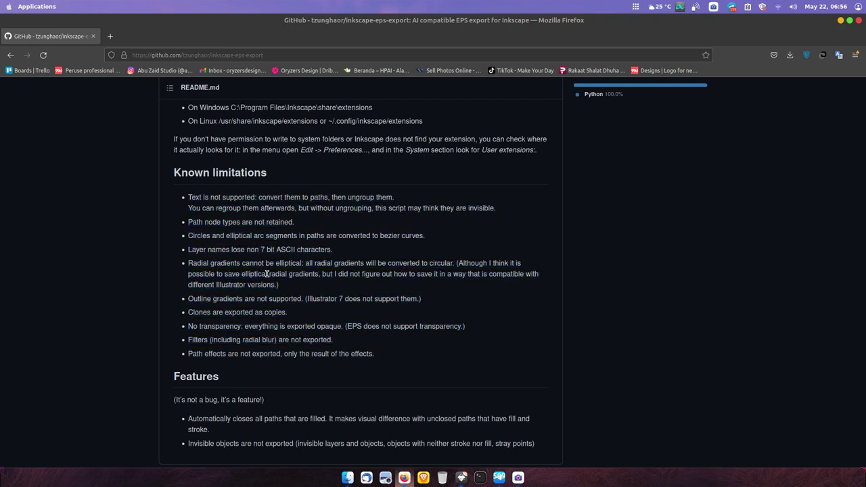
{"action": "scroll", "coordinate": [260, 267], "scroll_direction": "up", "scroll_amount": 10}
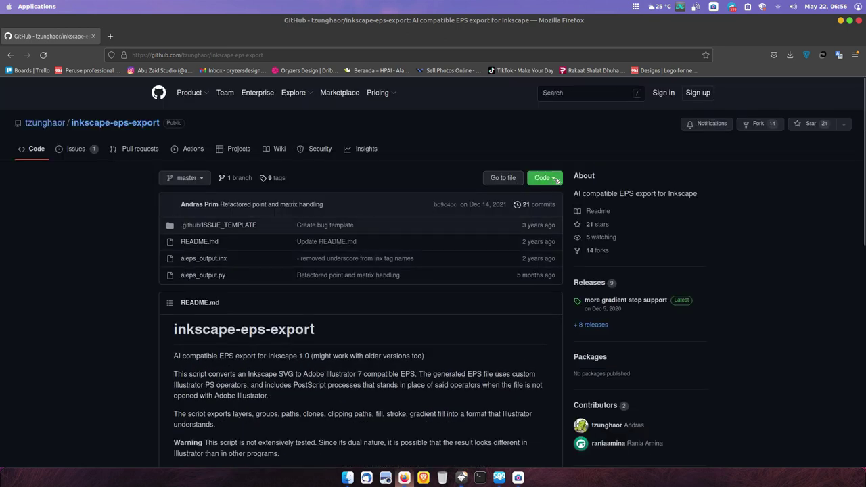
- Download the repository as inkscape-eps-export-master.zip and show it in the Downloads folder
{"action": "left_click", "coordinate": [551, 178]}
{"action": "left_click", "coordinate": [436, 279]}
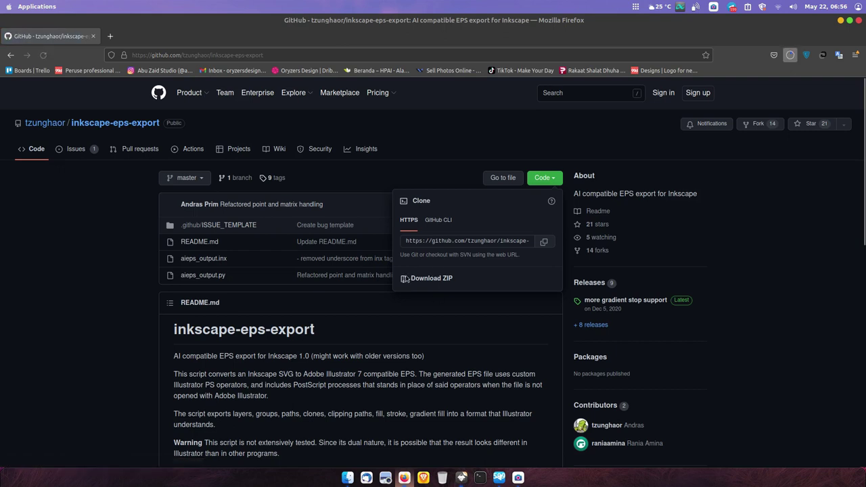
{"action": "left_click", "coordinate": [784, 77]}
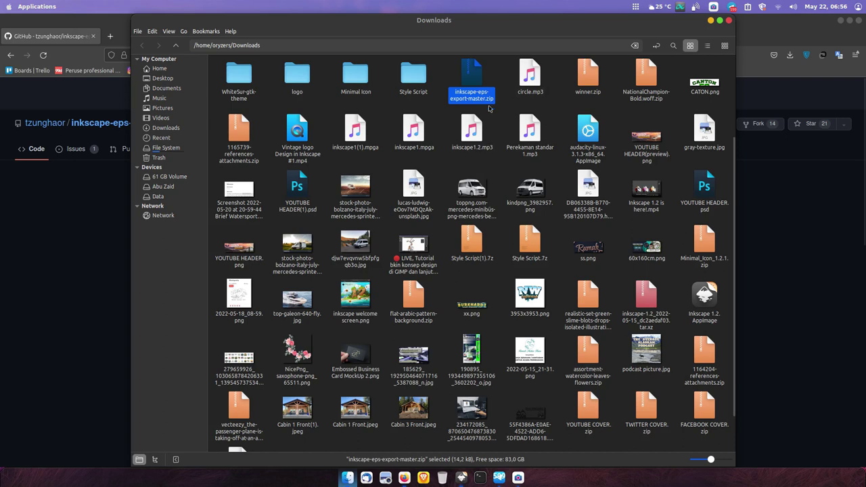
- Extract the ZIP archive and open the inkscape-eps-export-master folder
{"action": "scroll", "coordinate": [490, 109], "scroll_direction": "up", "scroll_amount": 1}
{"action": "right_click", "coordinate": [480, 120]}
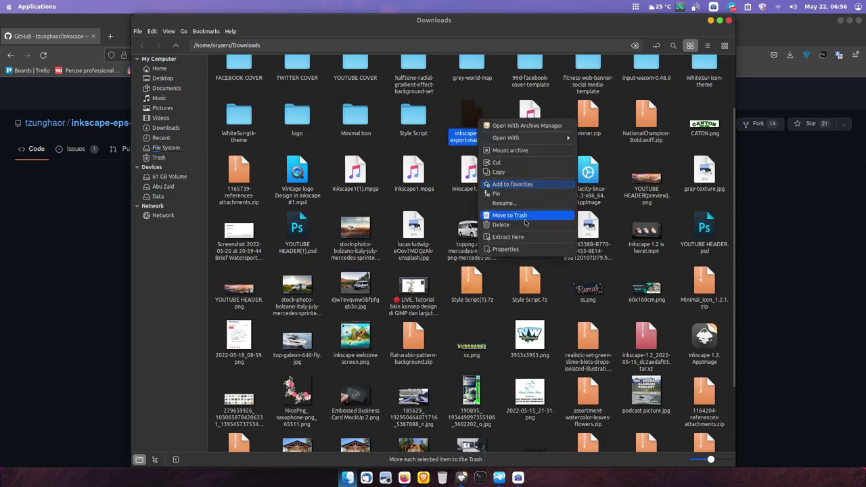
{"action": "left_click", "coordinate": [530, 240]}
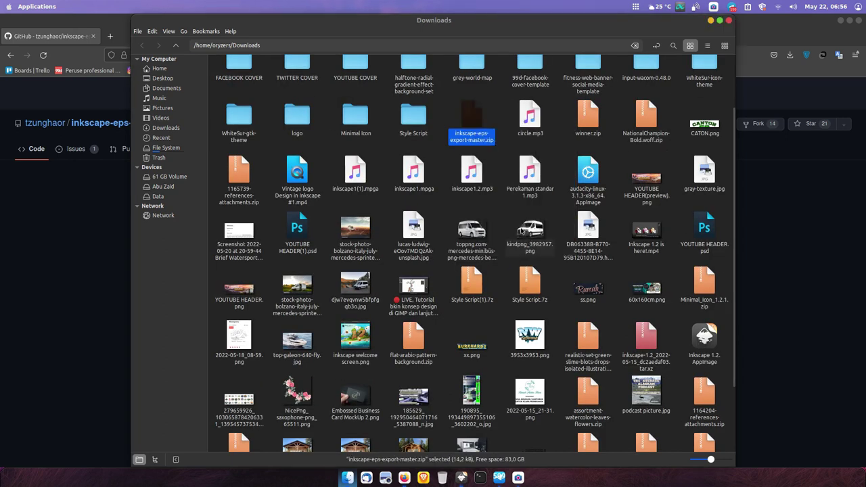
{"action": "double_click", "coordinate": [354, 119]}
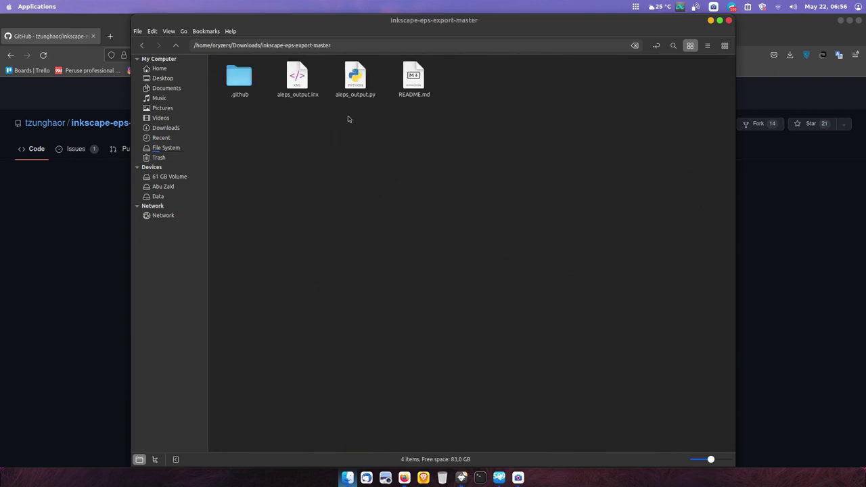
- Copy aieps_output.inx and aieps_output.py, then bring Inkscape back to the front
{"action": "mouse_move", "coordinate": [371, 155]}
{"action": "left_mouse_down"}
{"action": "mouse_move", "coordinate": [328, 132]}
{"action": "mouse_move", "coordinate": [285, 67]}
{"action": "left_mouse_up"}
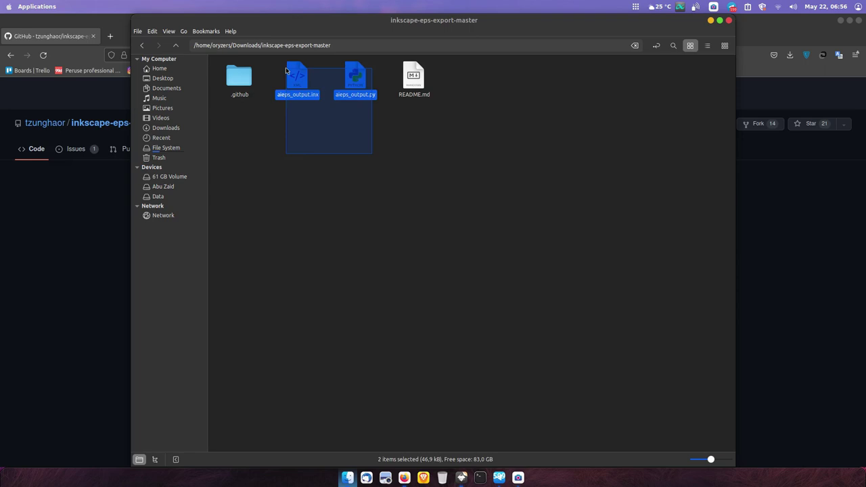
{"action": "right_click", "coordinate": [297, 81]}
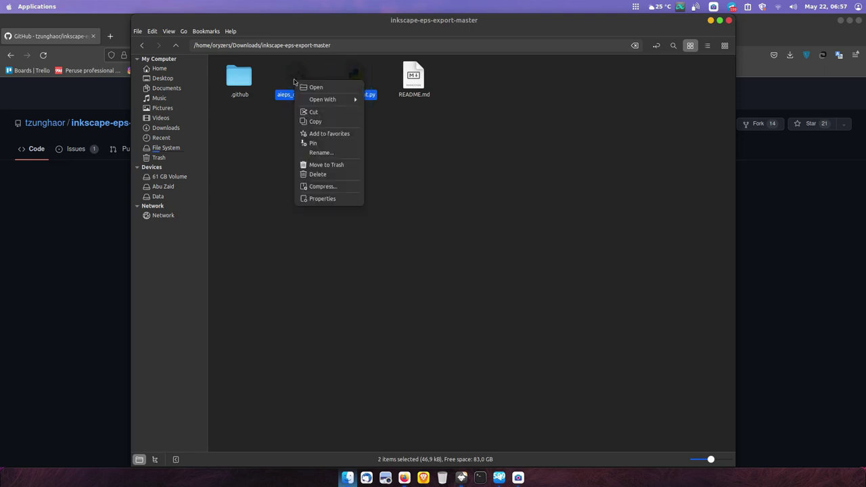
{"action": "left_click", "coordinate": [332, 121]}
{"action": "left_click", "coordinate": [710, 22]}
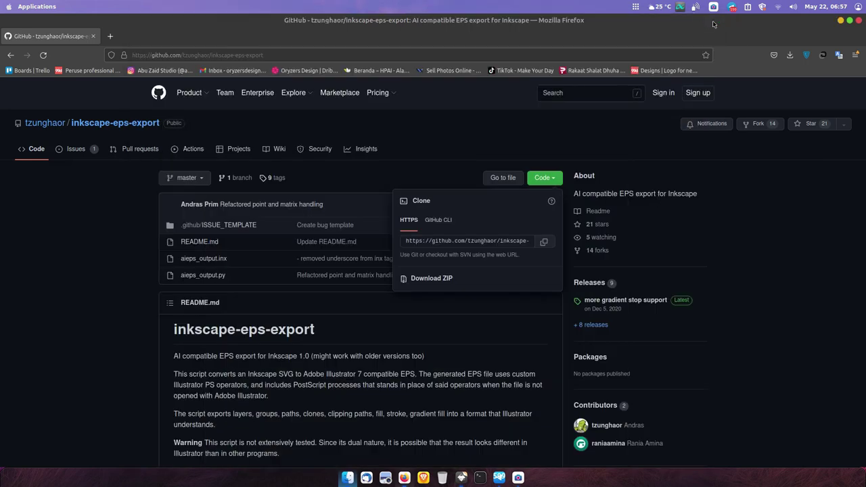
{"action": "left_click", "coordinate": [461, 475]}
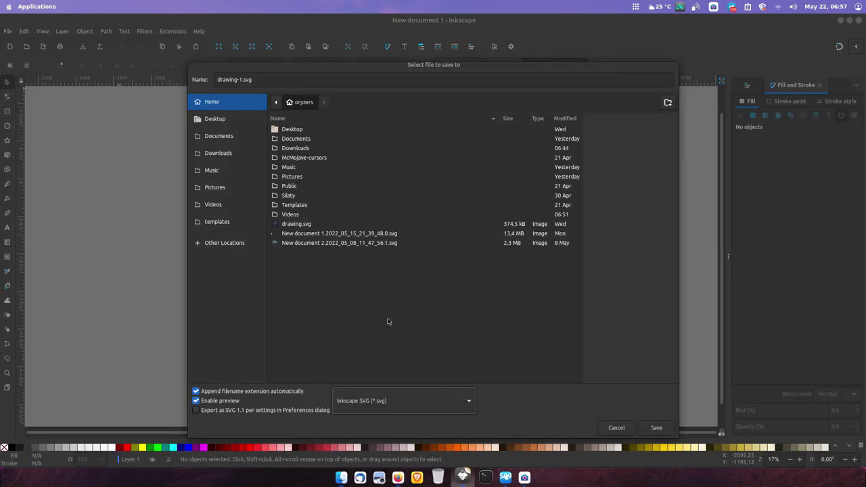
- Cancel the Save dialog and open the User extensions folder from Preferences > System
{"action": "left_click", "coordinate": [616, 427]}
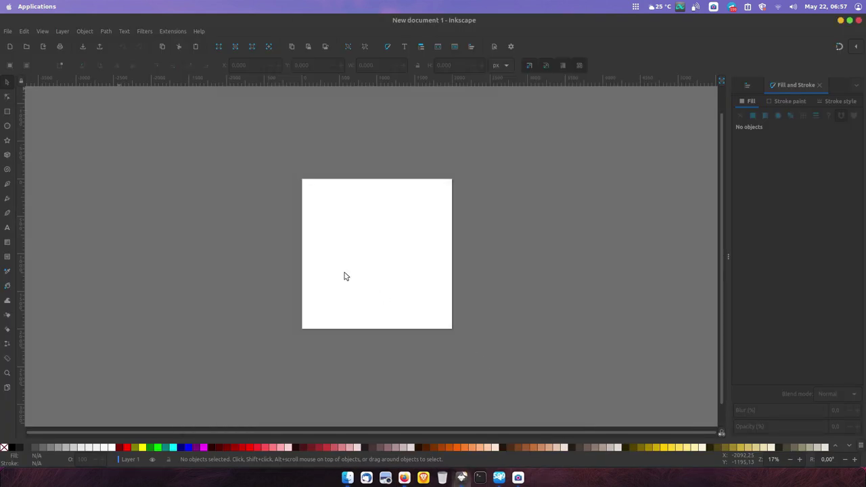
{"action": "left_click", "coordinate": [27, 35]}
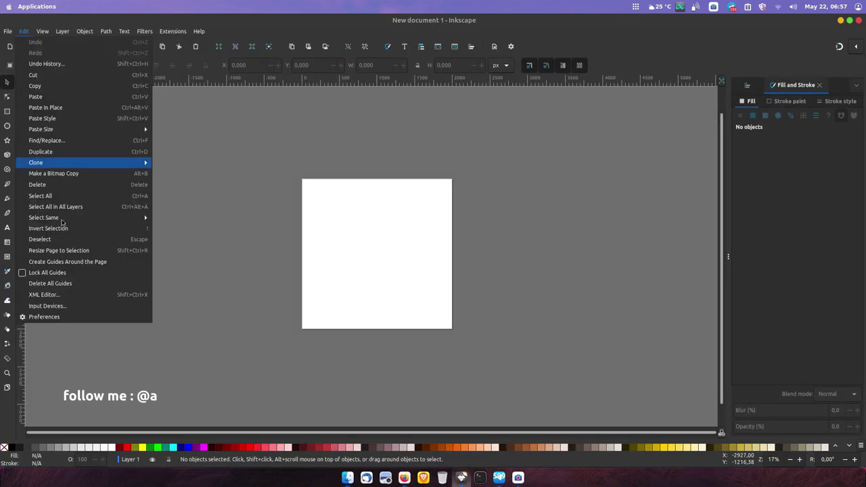
{"action": "left_click", "coordinate": [58, 316]}
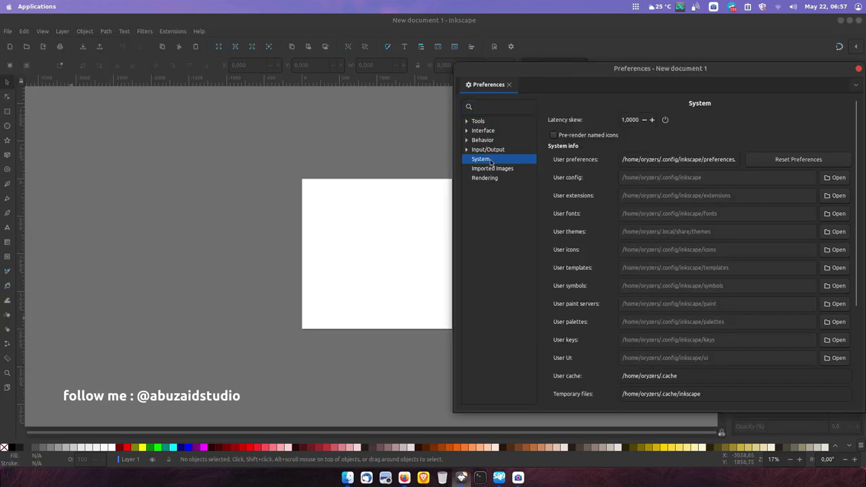
{"action": "left_click", "coordinate": [837, 196]}
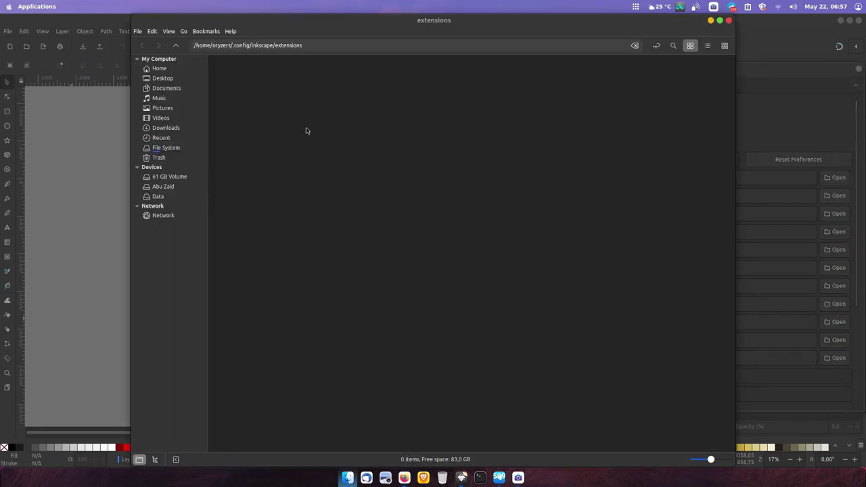
- Paste both aieps_output files into the extensions folder, then close Nemo, Preferences and Inkscape
{"action": "right_click", "coordinate": [303, 116]}
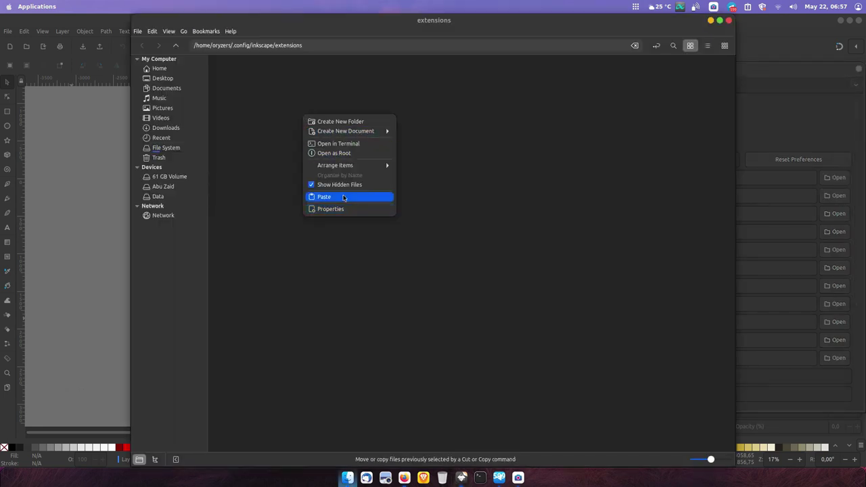
{"action": "left_click", "coordinate": [343, 197]}
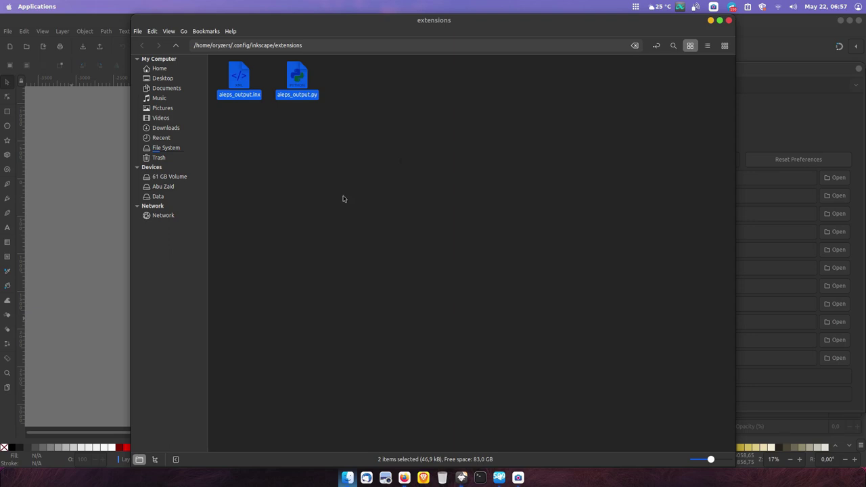
{"action": "left_click", "coordinate": [728, 22]}
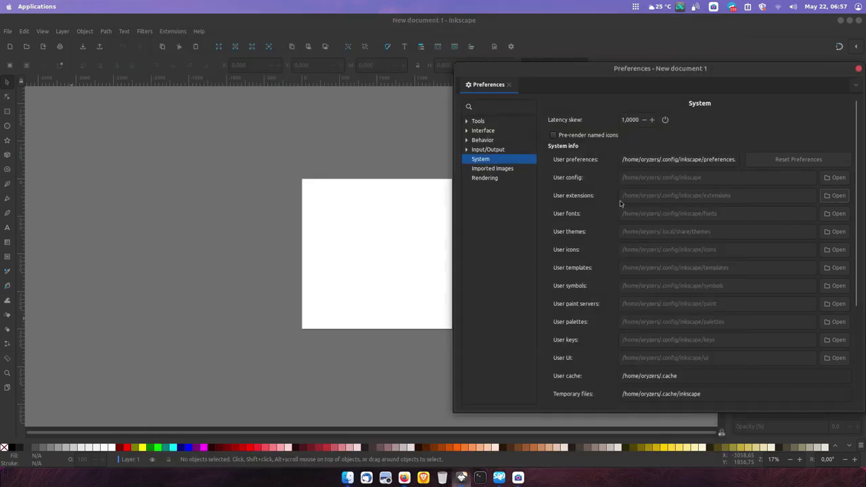
{"action": "left_click", "coordinate": [858, 69]}
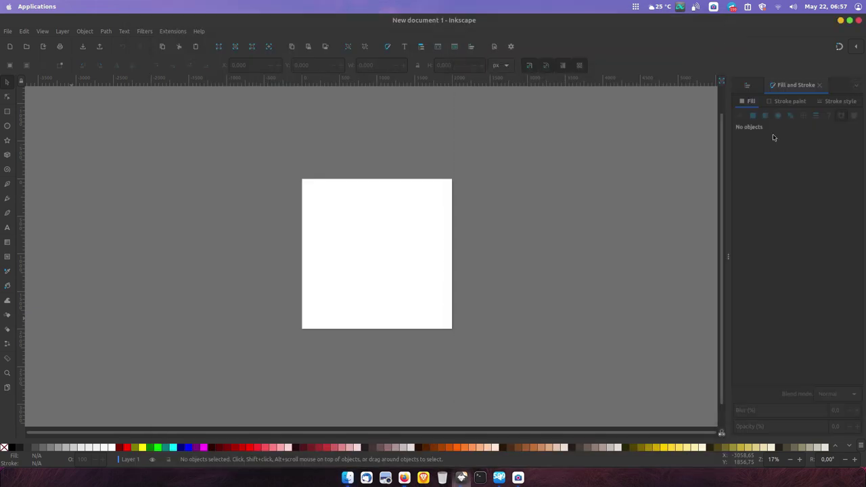
{"action": "left_click", "coordinate": [859, 22]}
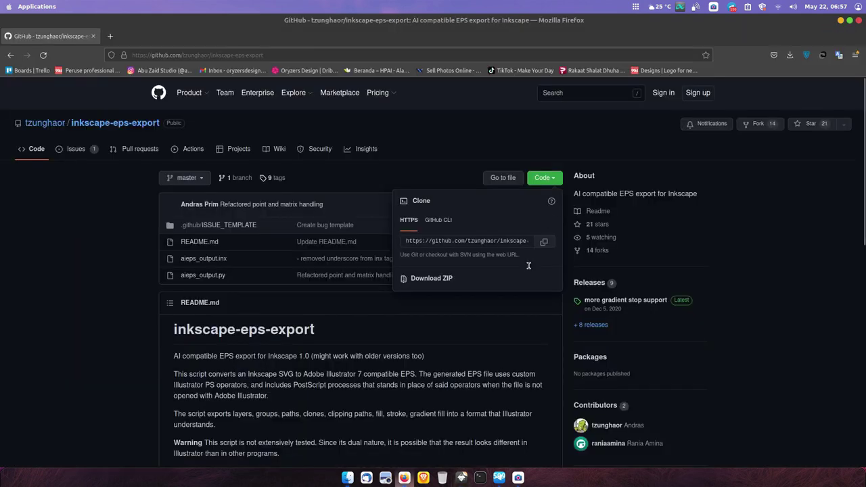
- Relaunch Inkscape from the dock and dismiss the welcome screen to get New document 1
{"action": "left_click", "coordinate": [461, 475]}
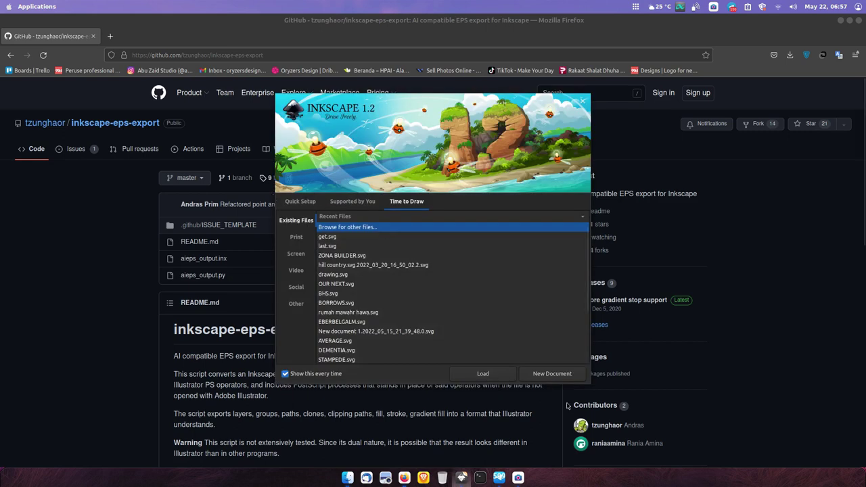
{"action": "left_click", "coordinate": [556, 377]}
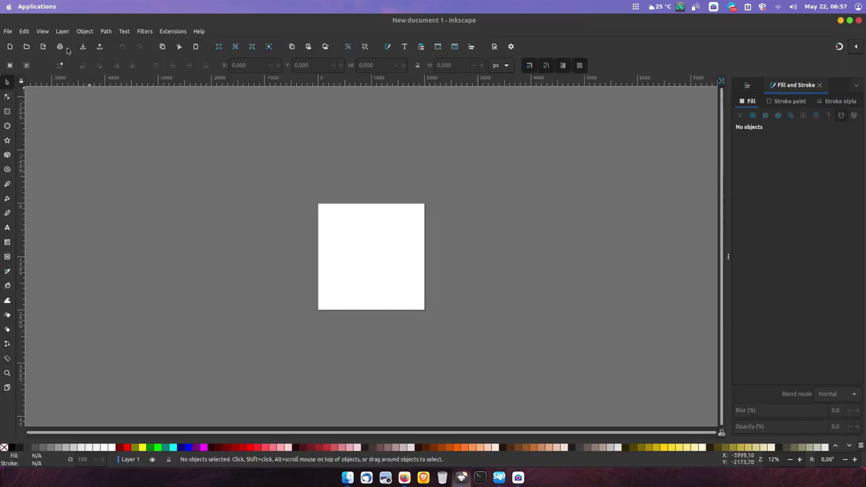
{"action": "left_click", "coordinate": [11, 33]}
{"action": "left_click", "coordinate": [30, 107]}
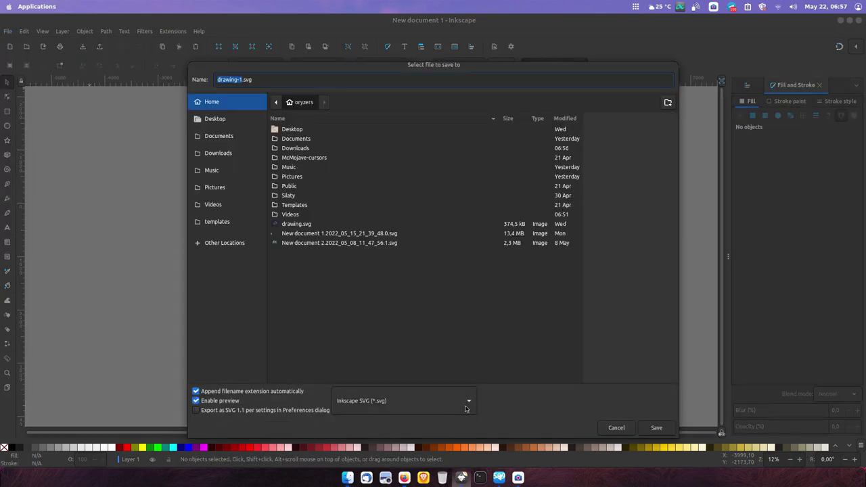
{"action": "left_click", "coordinate": [465, 404]}
{"action": "scroll", "coordinate": [449, 424], "scroll_direction": "down", "scroll_amount": 4}
{"action": "scroll", "coordinate": [448, 424], "scroll_direction": "down", "scroll_amount": 1}
{"action": "scroll", "coordinate": [447, 420], "scroll_direction": "down", "scroll_amount": 1}
{"action": "scroll", "coordinate": [443, 419], "scroll_direction": "down", "scroll_amount": 1}
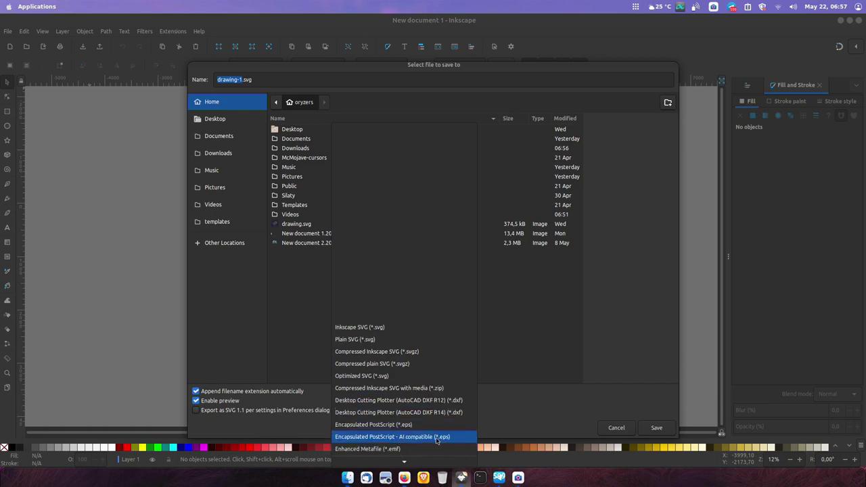
{"action": "left_click", "coordinate": [608, 428]}
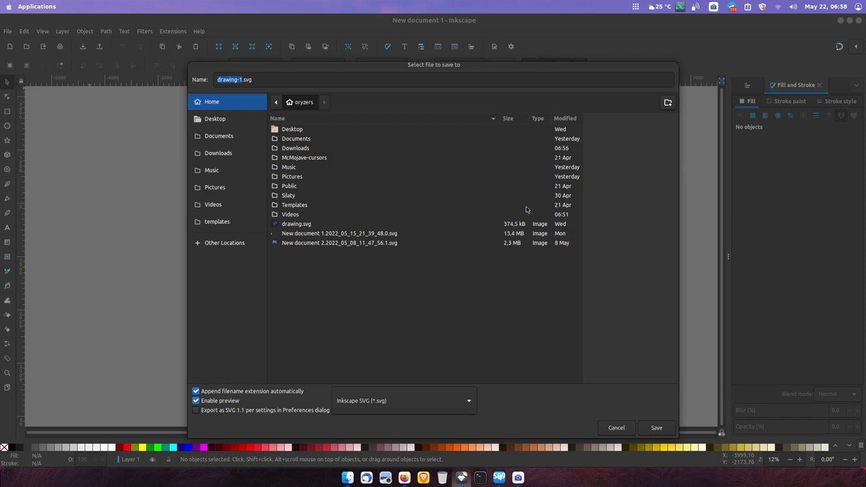
{"action": "left_click", "coordinate": [622, 430]}
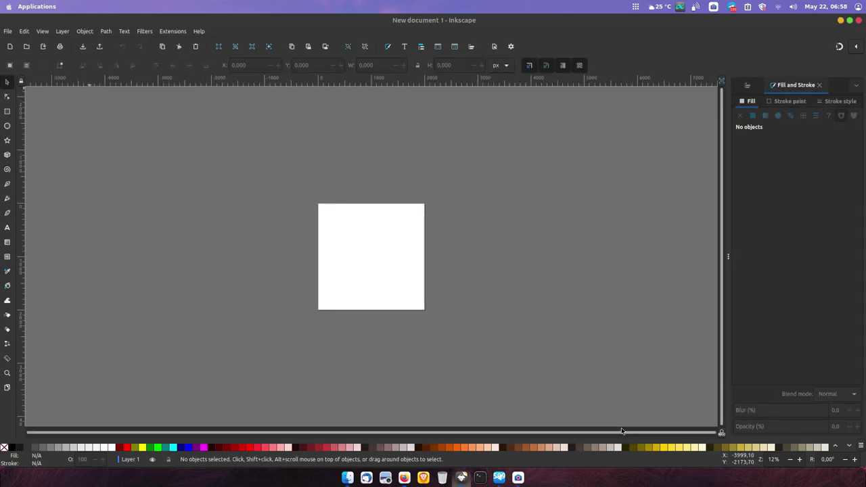